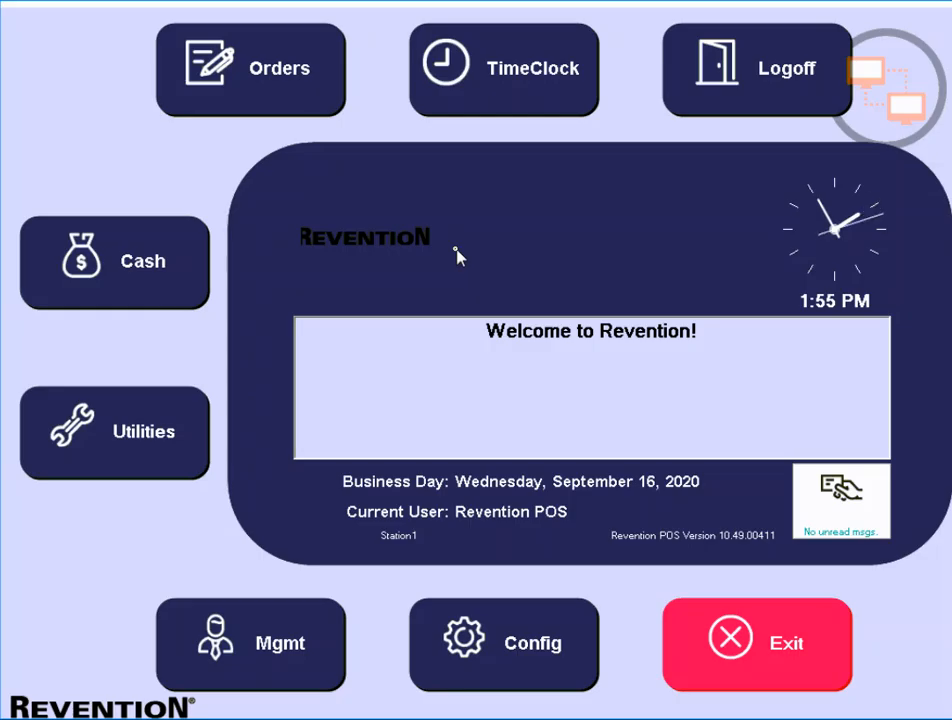
- Enable Use Out-of-Store Rate for the Driver labor type at 4.00 and save it
left_click(535, 638)
left_click(377, 343)
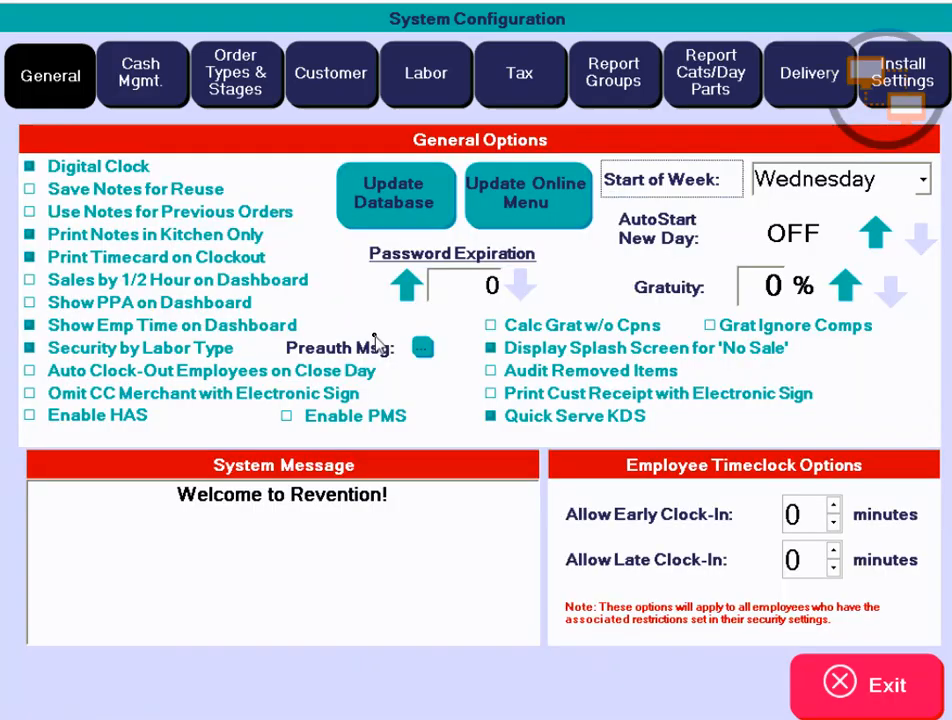
left_click(415, 90)
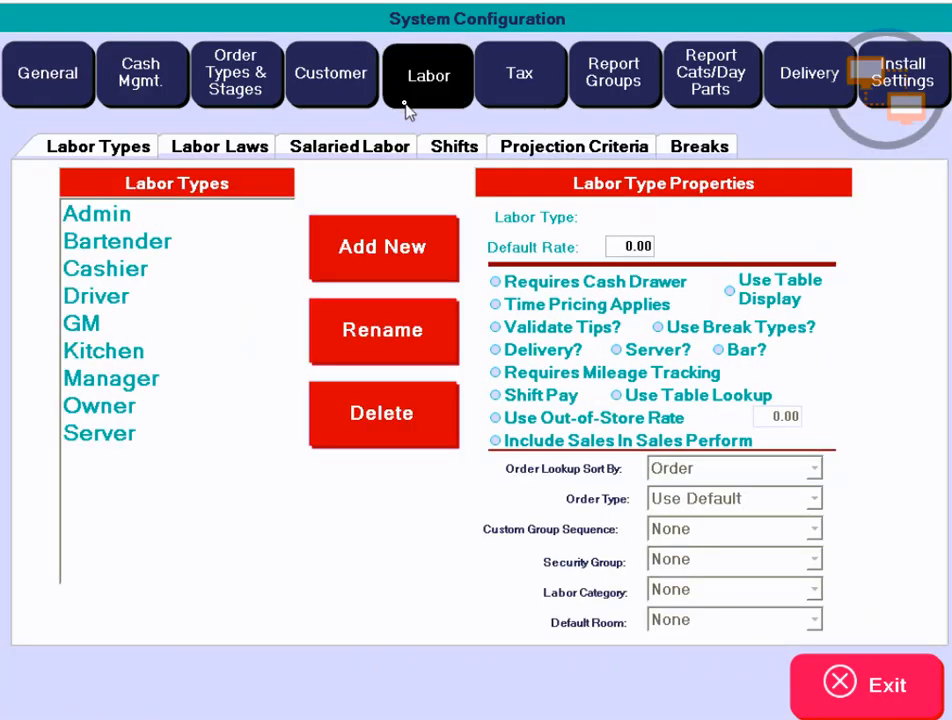
left_click(118, 297)
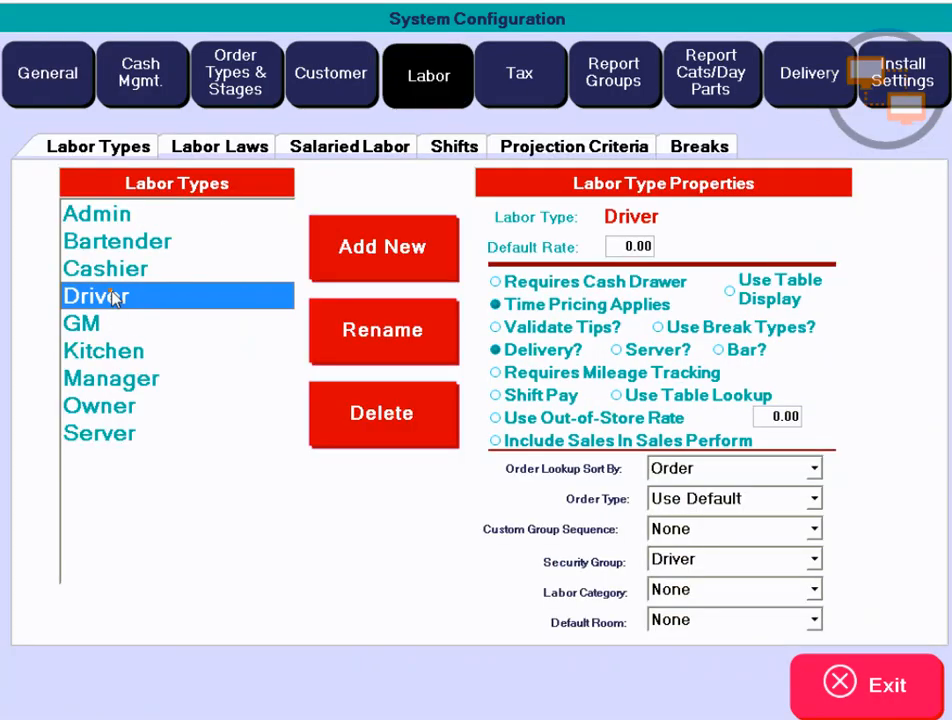
left_click(573, 435)
left_click(497, 419)
left_click(770, 418)
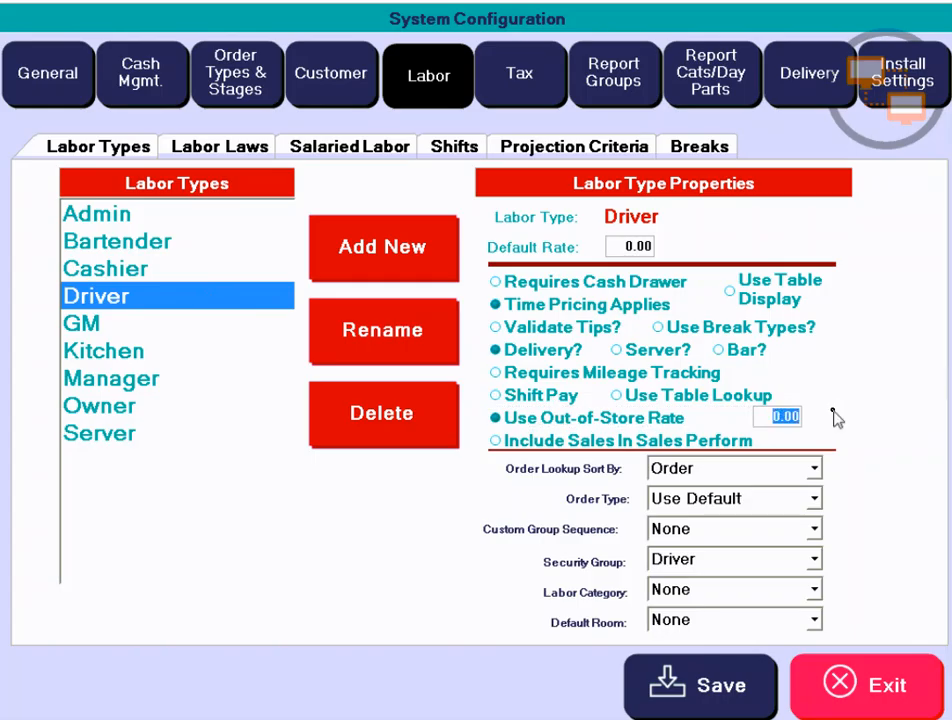
type("4.00")
left_click(692, 682)
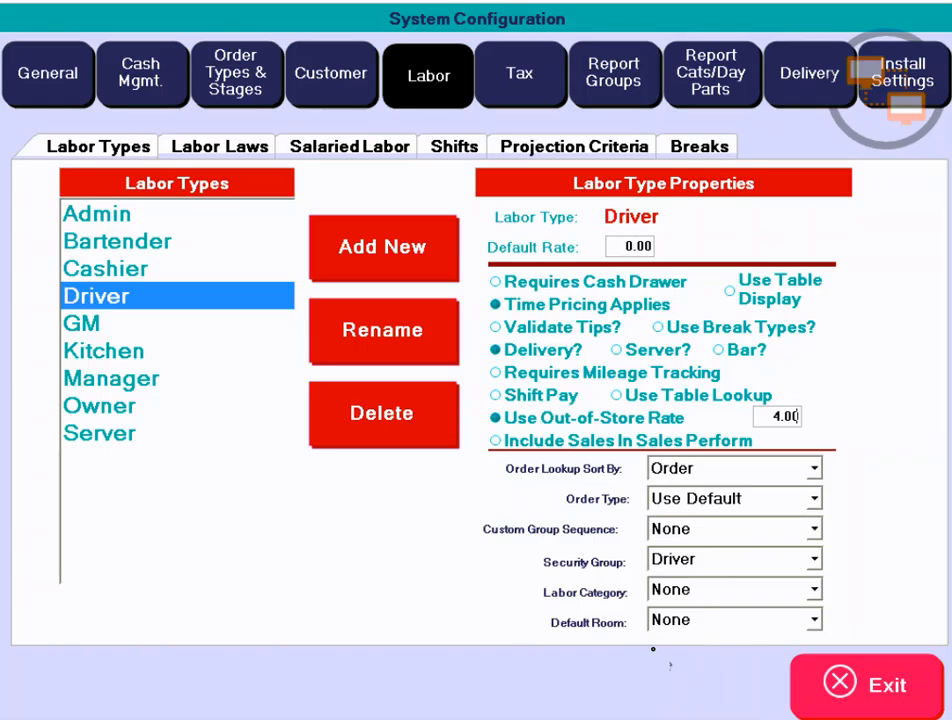
- Set the Driver labor type's Default Rate to 8.00 and save it
left_click(576, 440)
left_click(786, 424)
left_click(621, 244)
type("8.00")
left_click(716, 680)
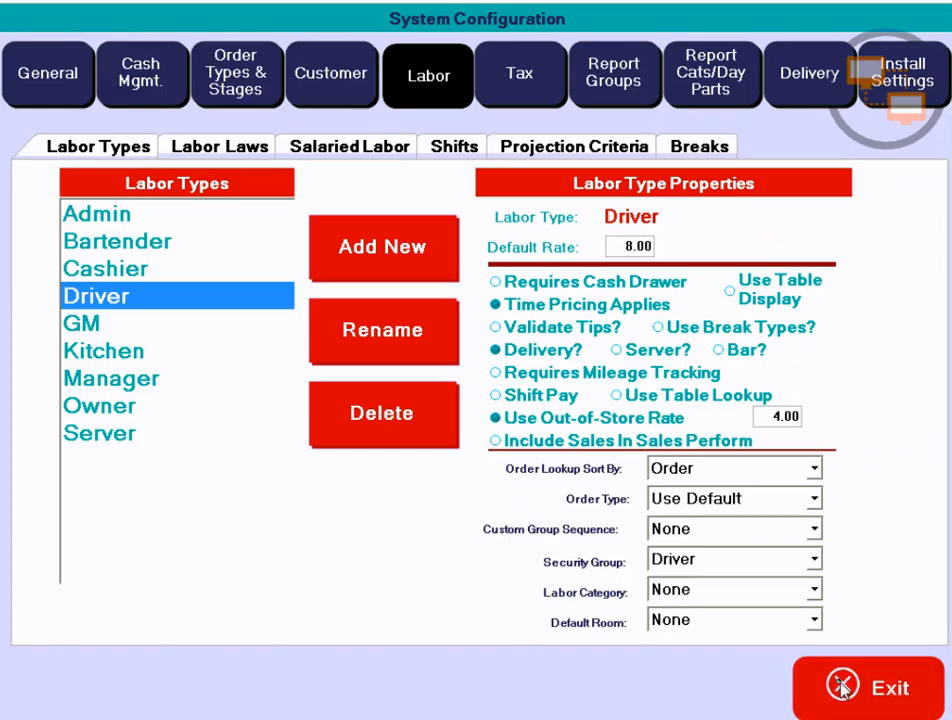
- Approve Employee maintenance with the manager code and edit the test driver employee's record
left_click(841, 686)
left_click(253, 642)
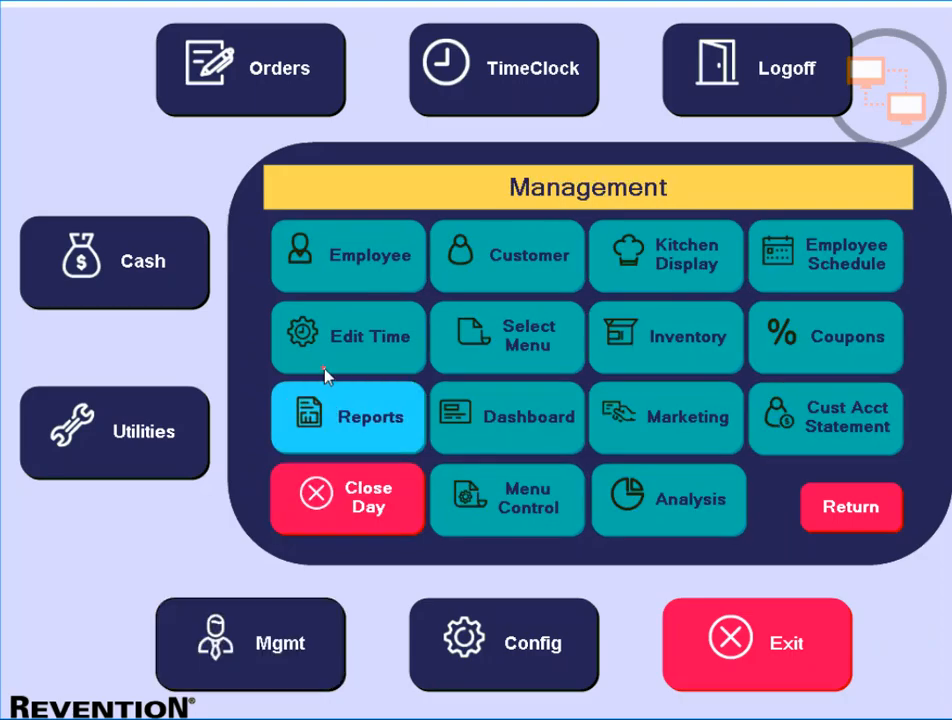
left_click(338, 276)
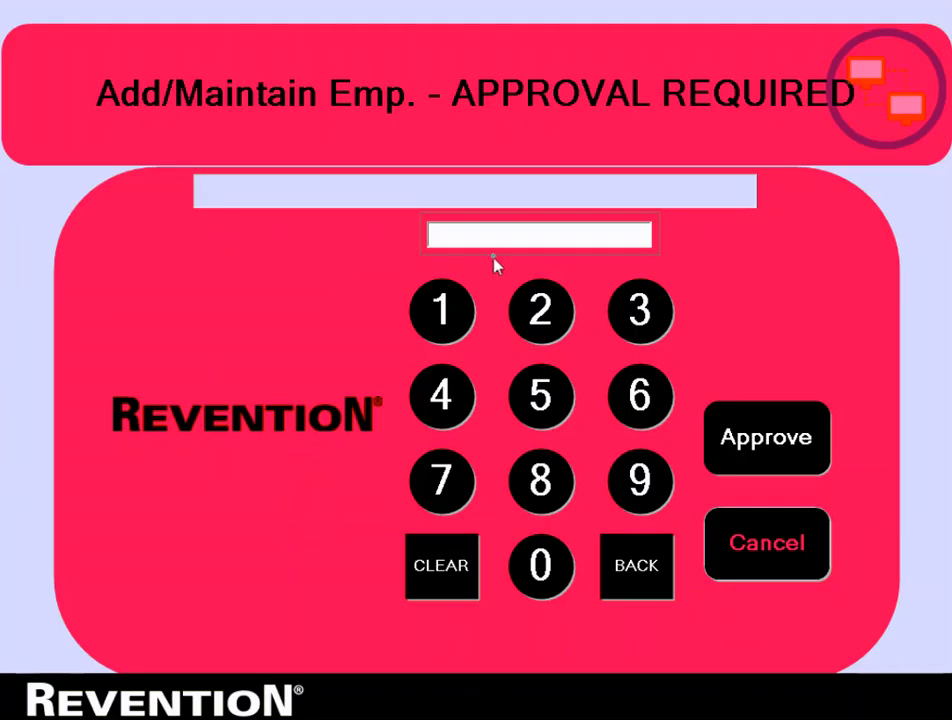
left_click(494, 240)
type("1234")
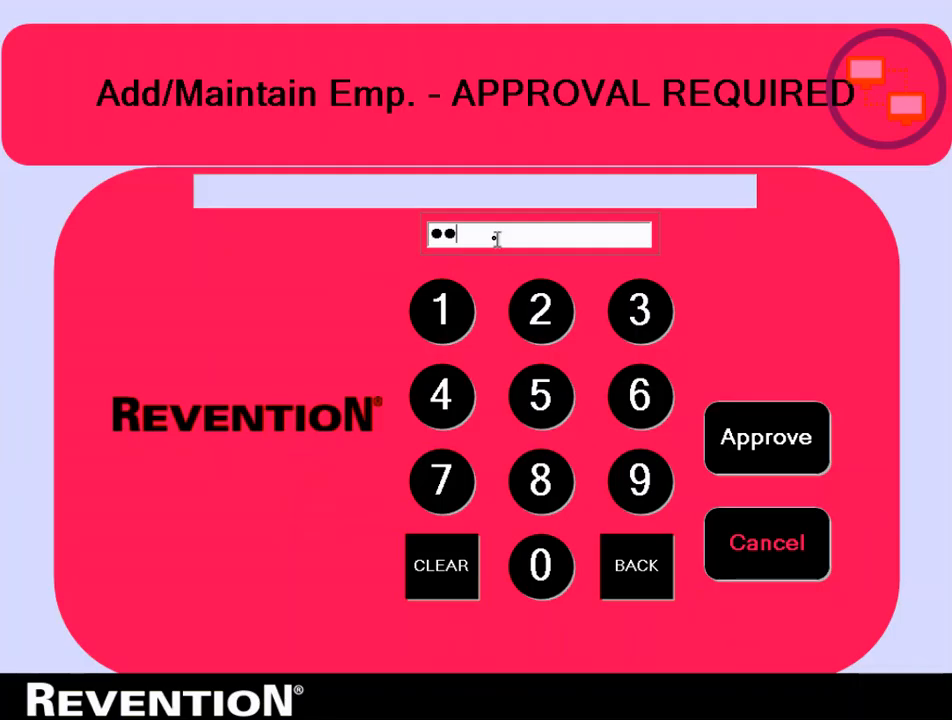
type("5")
key("Return")
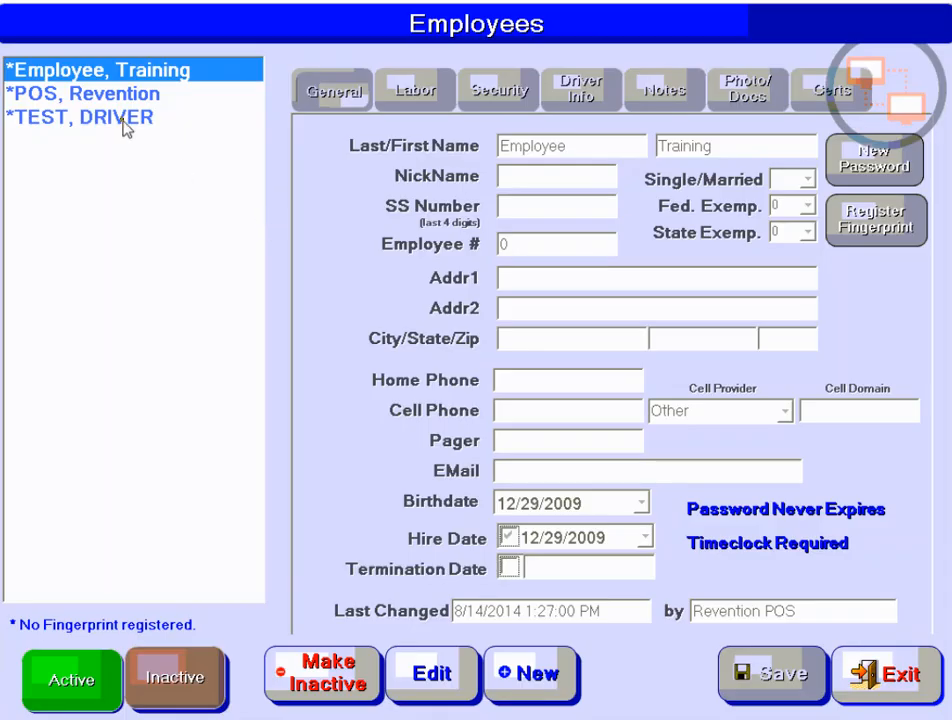
left_click(125, 127)
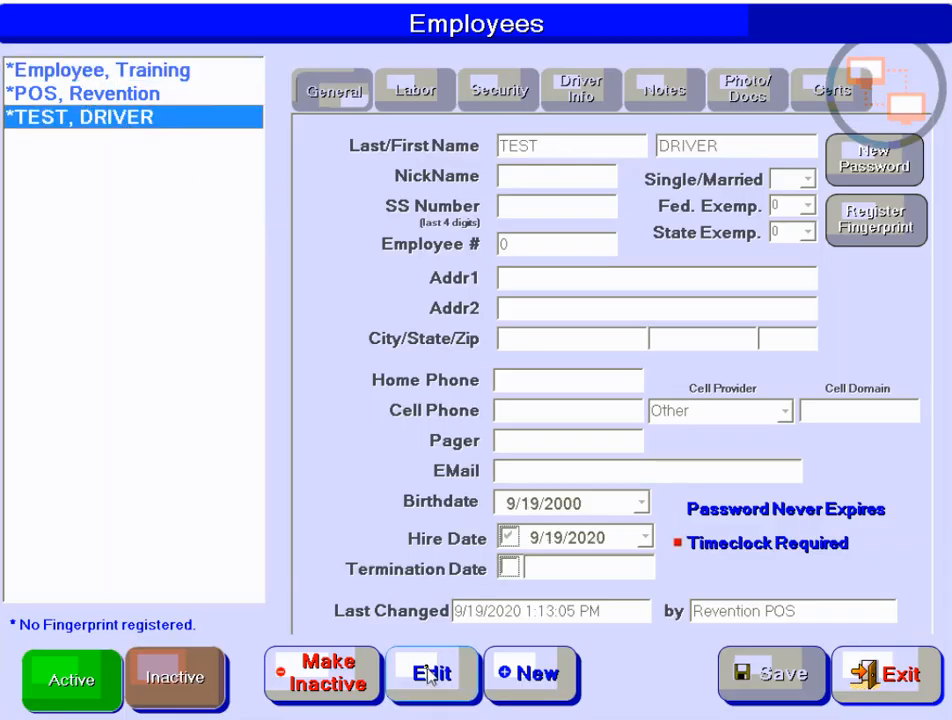
left_click(428, 672)
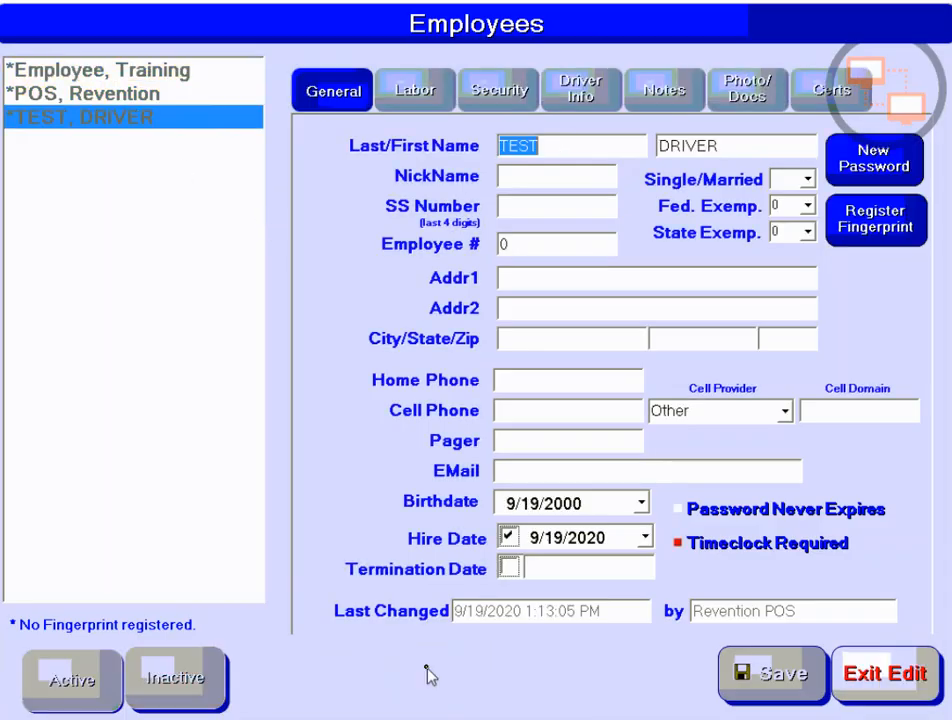
- On the employee's Labor tab, replace the out-of-store rate with 5.00
left_click(415, 88)
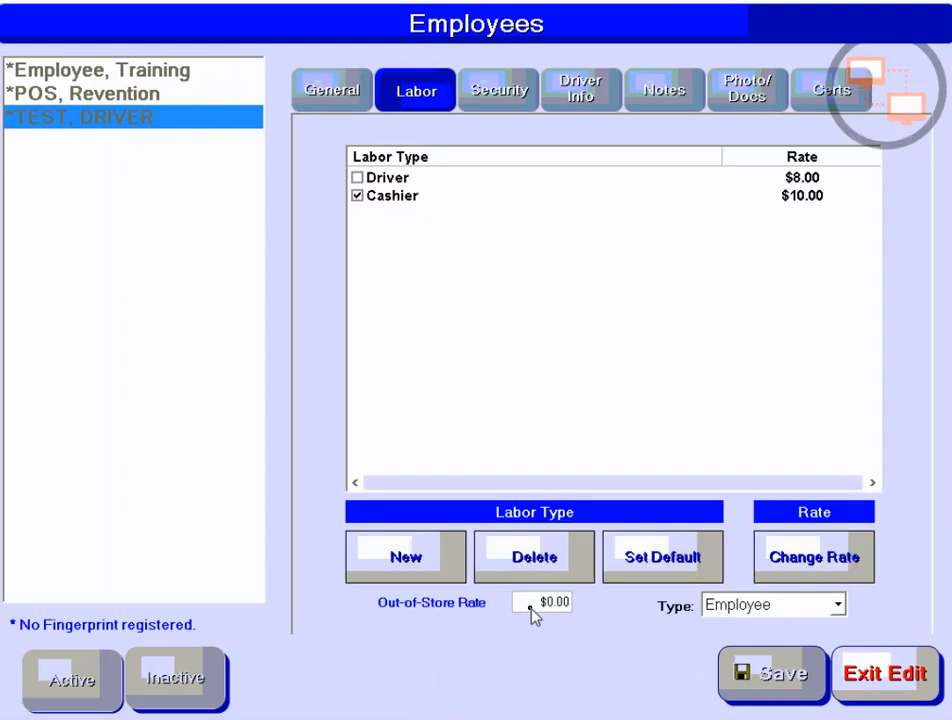
left_click_drag(541, 602, 576, 601)
type("5.00")
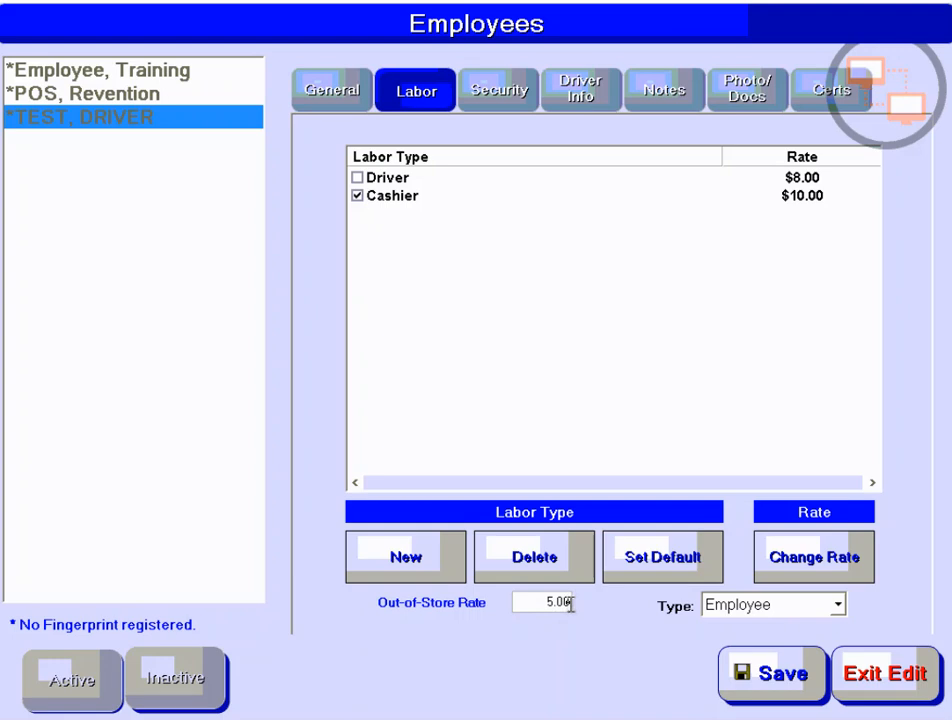
- On Driver Info, set Additional Comp $ per delivery to 2.00 using the keypad
left_click(586, 99)
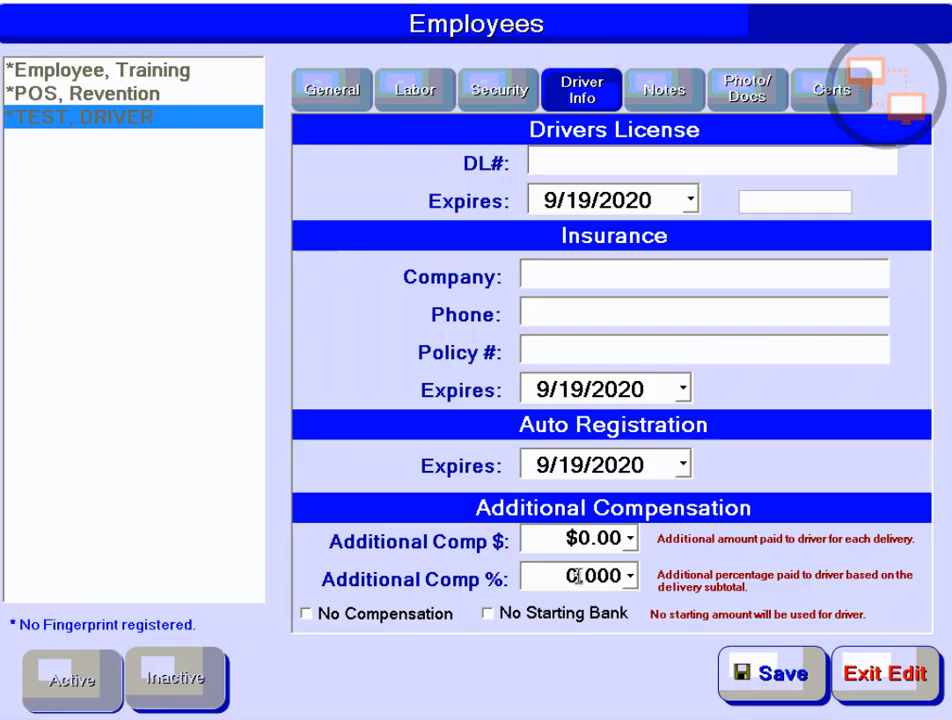
left_click(585, 545)
left_click(630, 540)
left_click(645, 346)
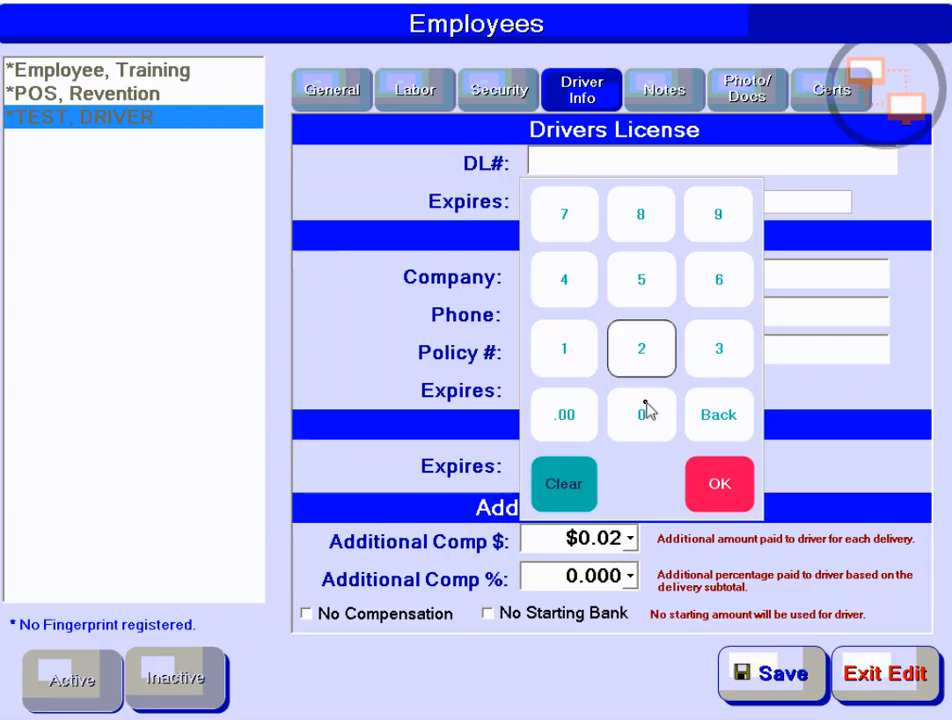
left_click(644, 425)
left_click(644, 428)
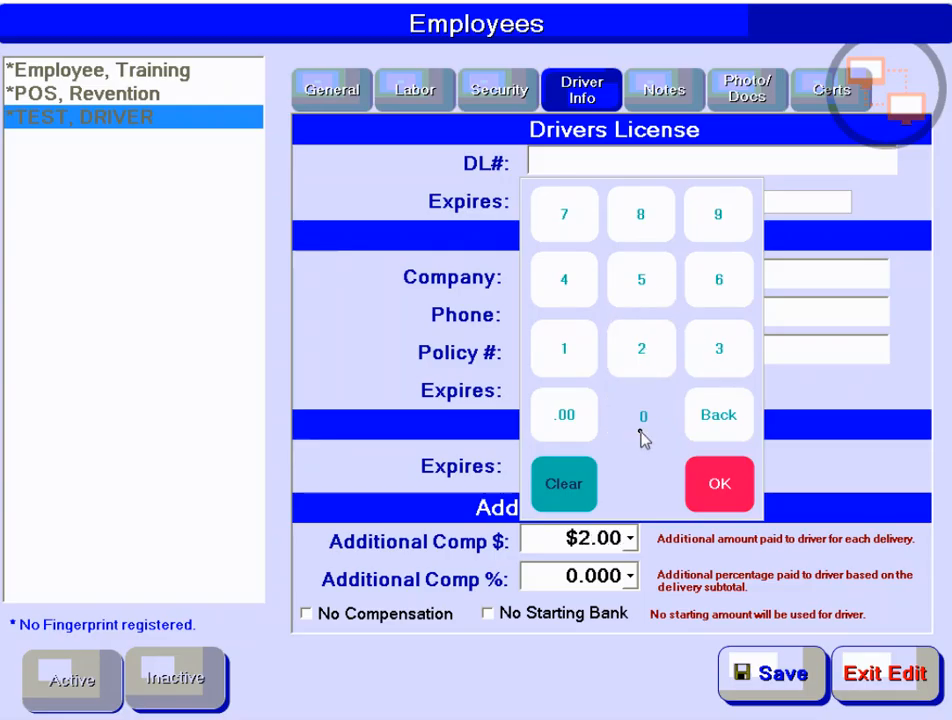
left_click(735, 501)
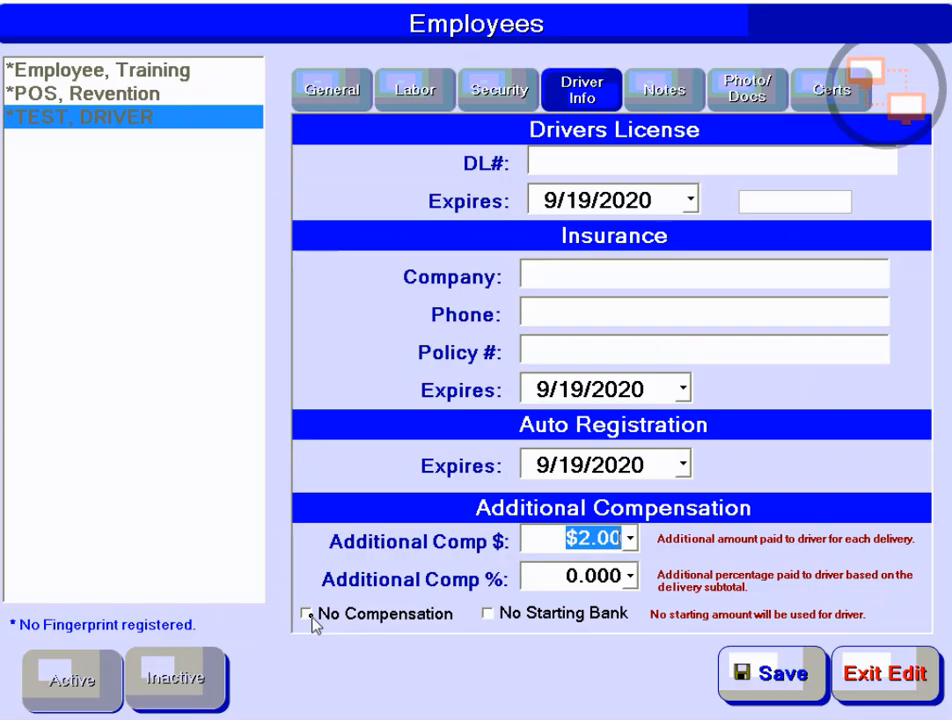
- Check No Compensation and make sure No Starting Bank is unchecked
left_click(308, 615)
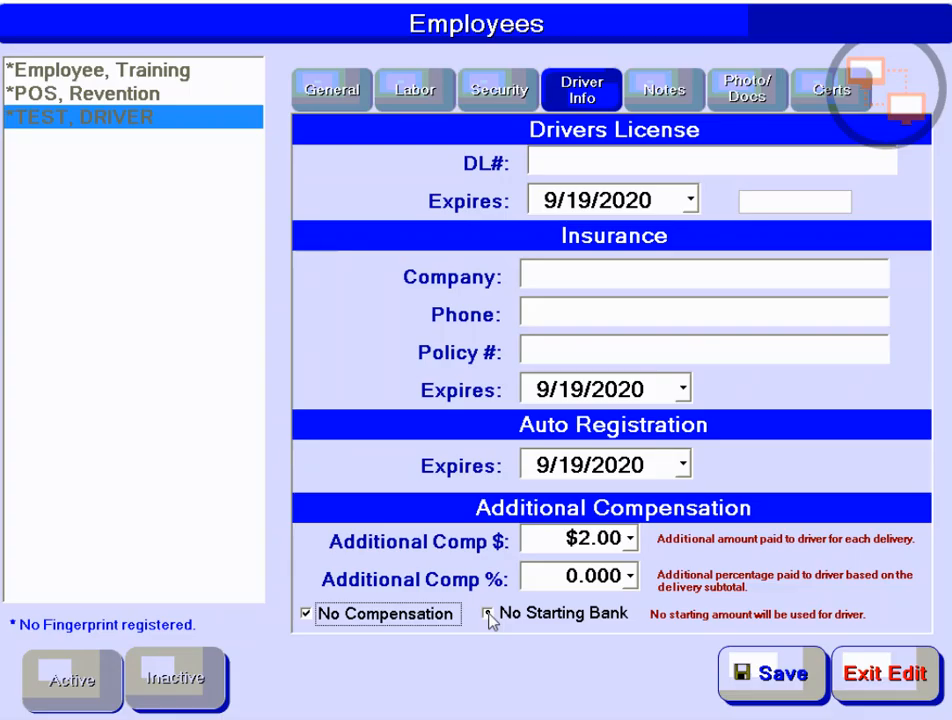
left_click(489, 614)
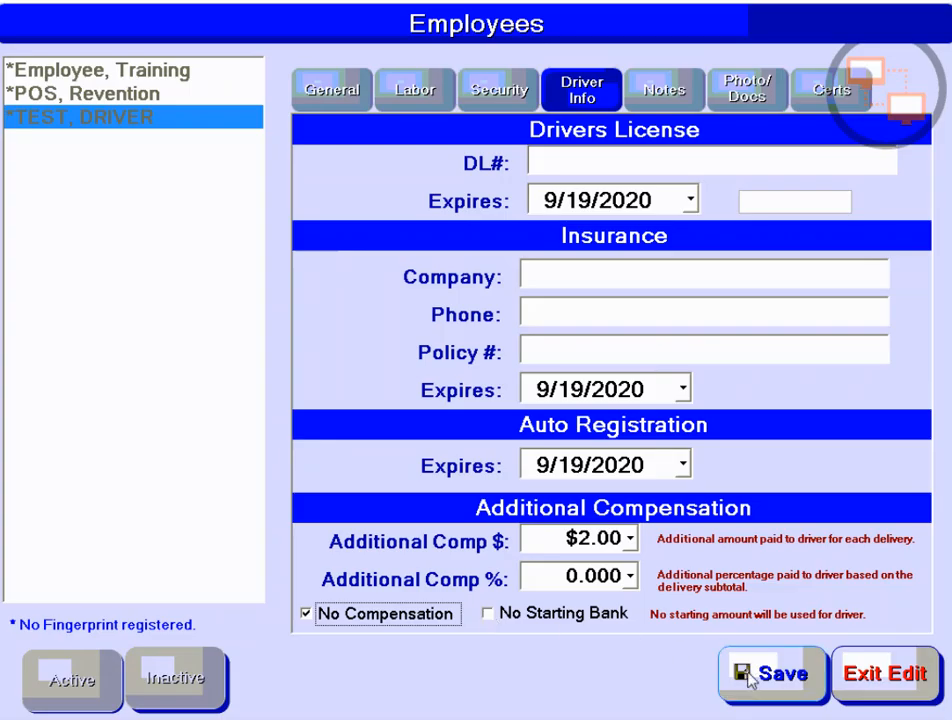